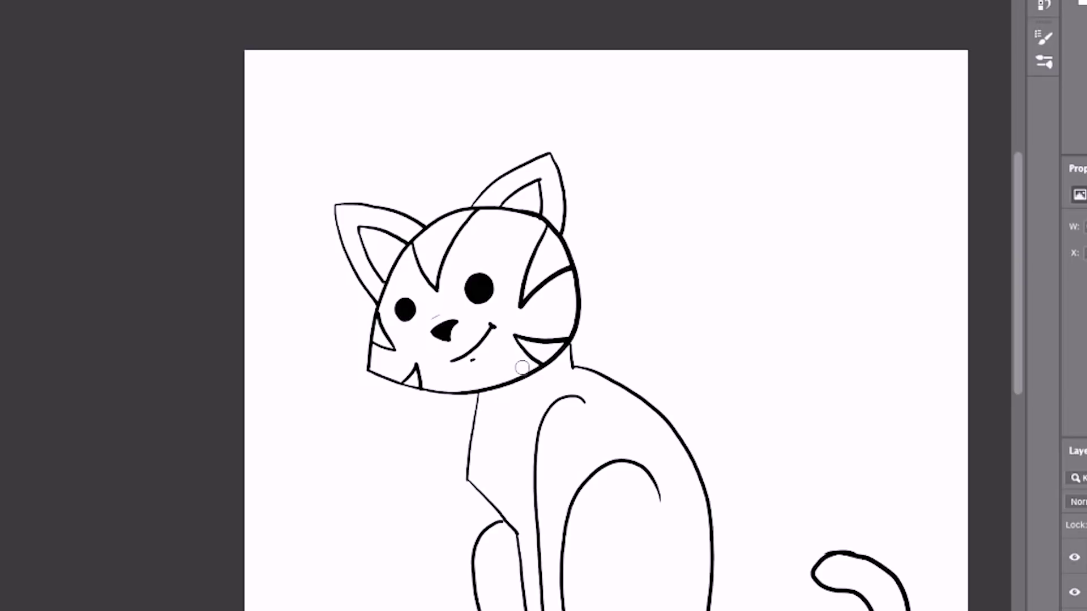
Scroll down the canvas and brush the first stripe onto the cat's back
{"action": "left_click_drag", "start_coordinate": [1017, 374], "coordinate": [1019, 417]}
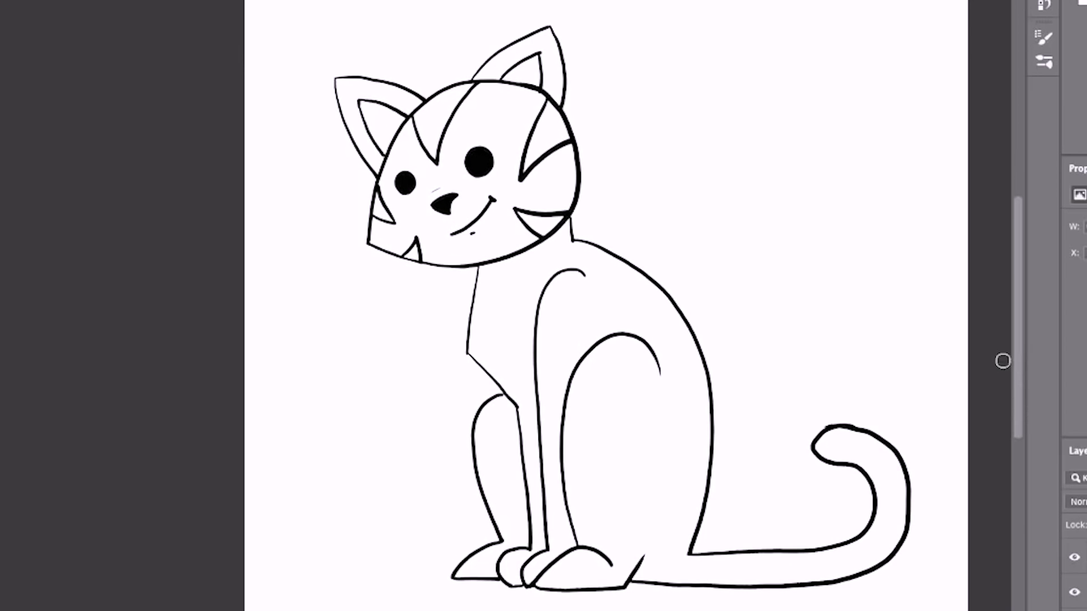
{"action": "mouse_move", "coordinate": [602, 250]}
{"action": "left_mouse_down"}
{"action": "mouse_move", "coordinate": [597, 313]}
{"action": "mouse_move", "coordinate": [627, 289]}
{"action": "left_mouse_up"}
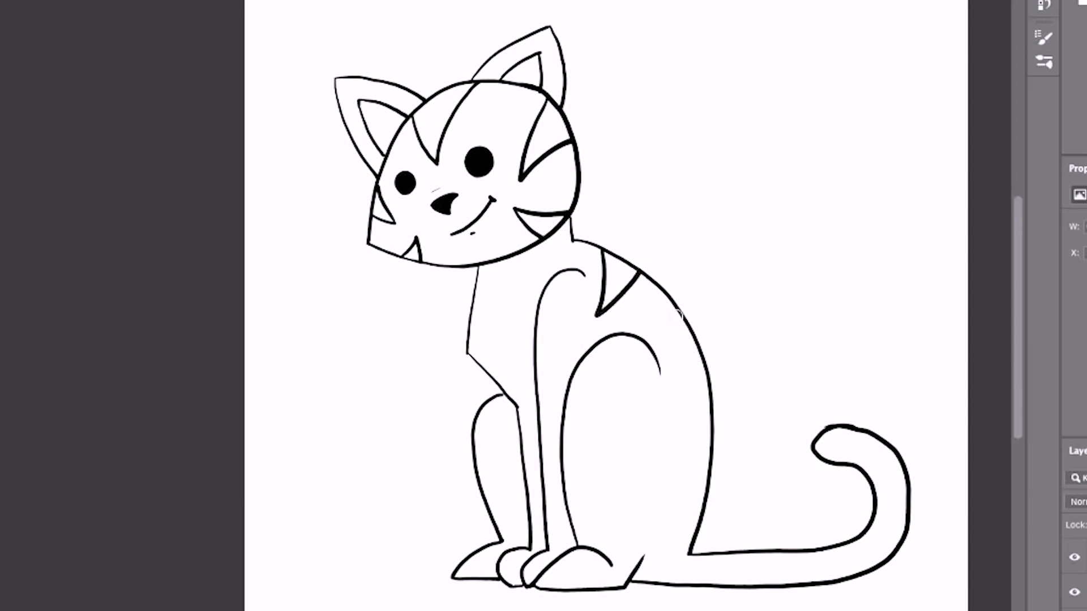
Brush a second stripe down the back and several stripes along the tail
{"action": "mouse_move", "coordinate": [675, 309]}
{"action": "left_mouse_down"}
{"action": "mouse_move", "coordinate": [657, 358]}
{"action": "mouse_move", "coordinate": [663, 373]}
{"action": "mouse_move", "coordinate": [704, 357]}
{"action": "mouse_move", "coordinate": [693, 432]}
{"action": "mouse_move", "coordinate": [654, 466]}
{"action": "mouse_move", "coordinate": [711, 455]}
{"action": "left_mouse_up"}
{"action": "left_click_drag", "start_coordinate": [857, 465], "coordinate": [875, 435]}
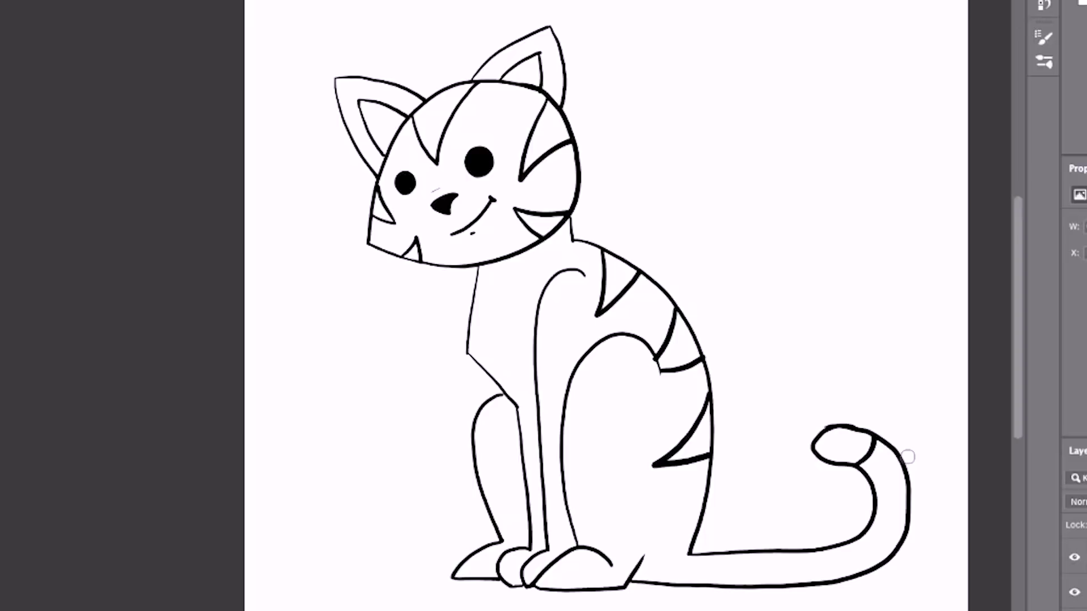
{"action": "mouse_move", "coordinate": [704, 556]}
{"action": "left_mouse_down"}
{"action": "mouse_move", "coordinate": [715, 586]}
{"action": "mouse_move", "coordinate": [732, 562]}
{"action": "mouse_move", "coordinate": [738, 583]}
{"action": "left_mouse_up"}
{"action": "mouse_move", "coordinate": [790, 550]}
{"action": "left_mouse_down"}
{"action": "mouse_move", "coordinate": [799, 584]}
{"action": "mouse_move", "coordinate": [837, 575]}
{"action": "left_mouse_up"}
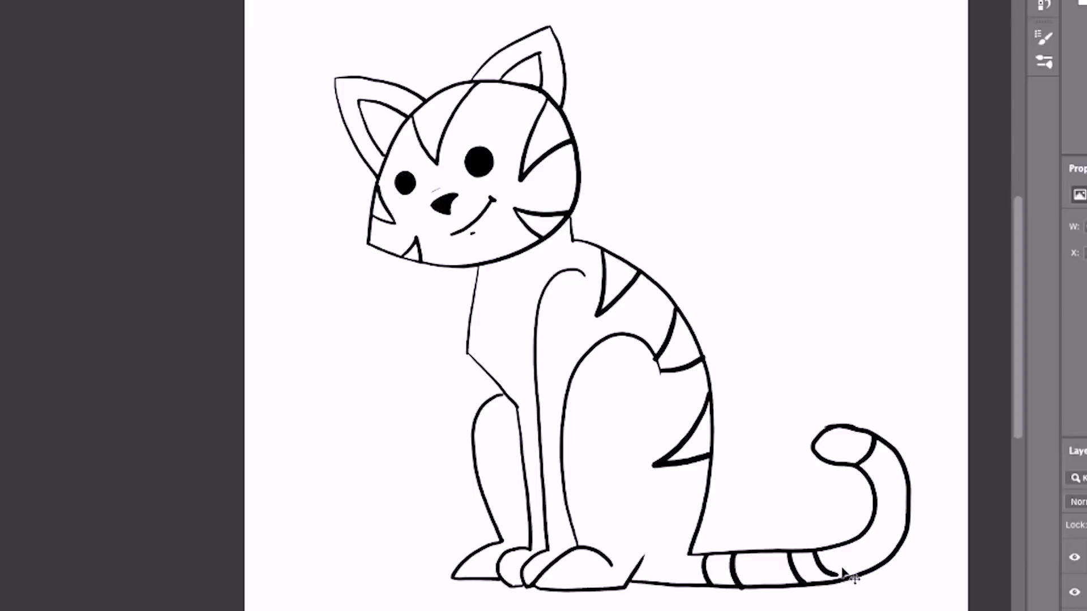
Redo the misdrawn tail stripe, add one at the curl, and bolden the neck and leg lines
{"action": "key", "text": "ctrl+z"}
{"action": "left_click_drag", "start_coordinate": [813, 556], "coordinate": [831, 580]}
{"action": "mouse_move", "coordinate": [864, 534]}
{"action": "left_mouse_down"}
{"action": "mouse_move", "coordinate": [899, 544]}
{"action": "mouse_move", "coordinate": [908, 516]}
{"action": "left_mouse_up"}
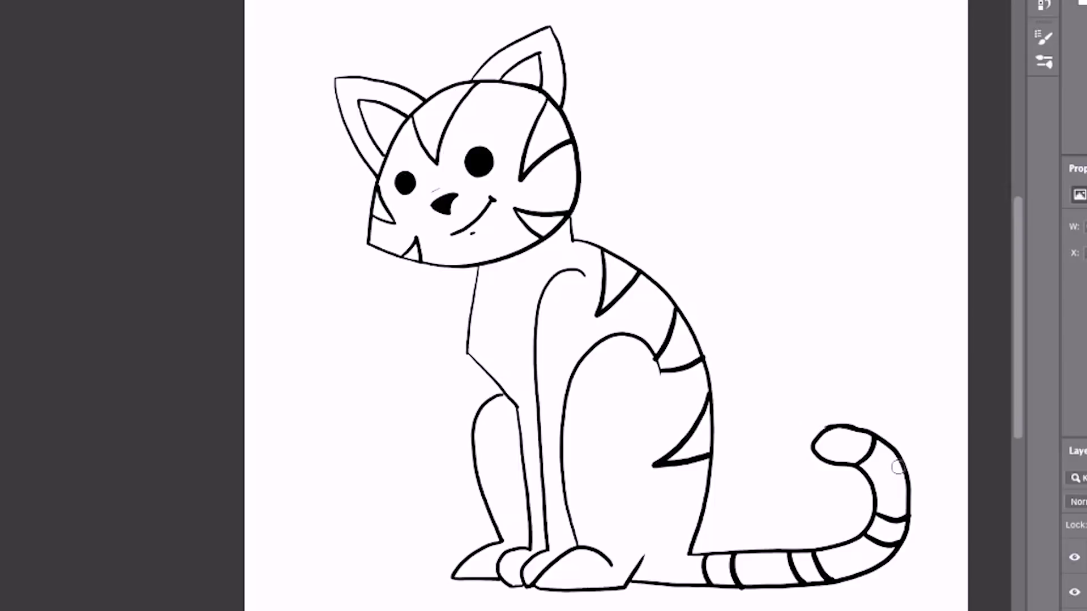
{"action": "left_click_drag", "start_coordinate": [477, 266], "coordinate": [528, 549]}
{"action": "left_click_drag", "start_coordinate": [583, 274], "coordinate": [547, 552]}
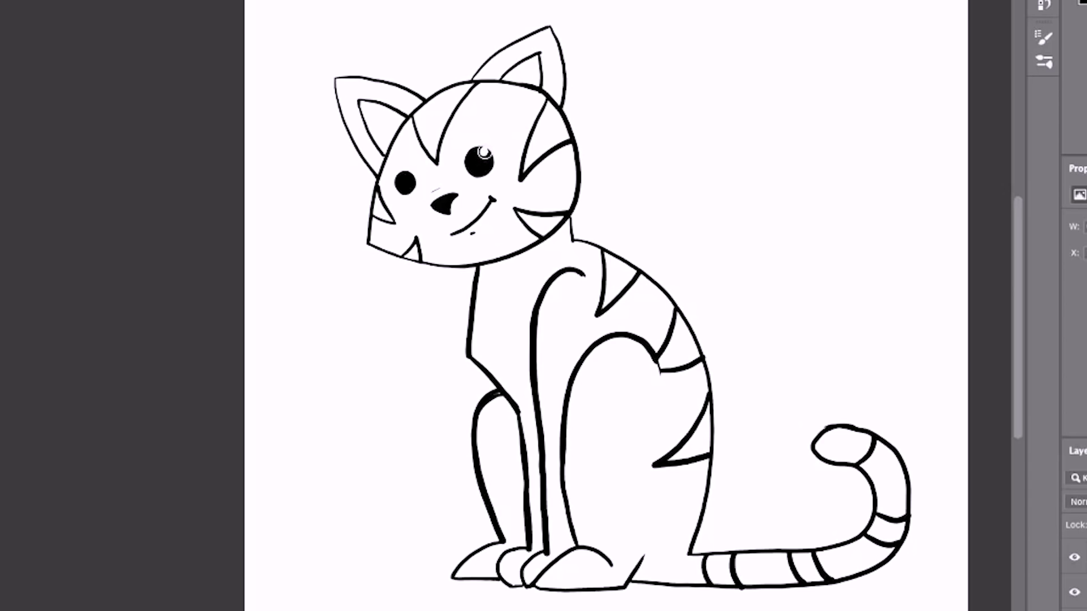
Dot a white highlight into the cat's second eye
{"action": "left_click", "coordinate": [408, 175]}
Fill the forehead, cheek and chin stripes dark orange, undoing an accidental outline fill
{"action": "left_click", "coordinate": [448, 113]}
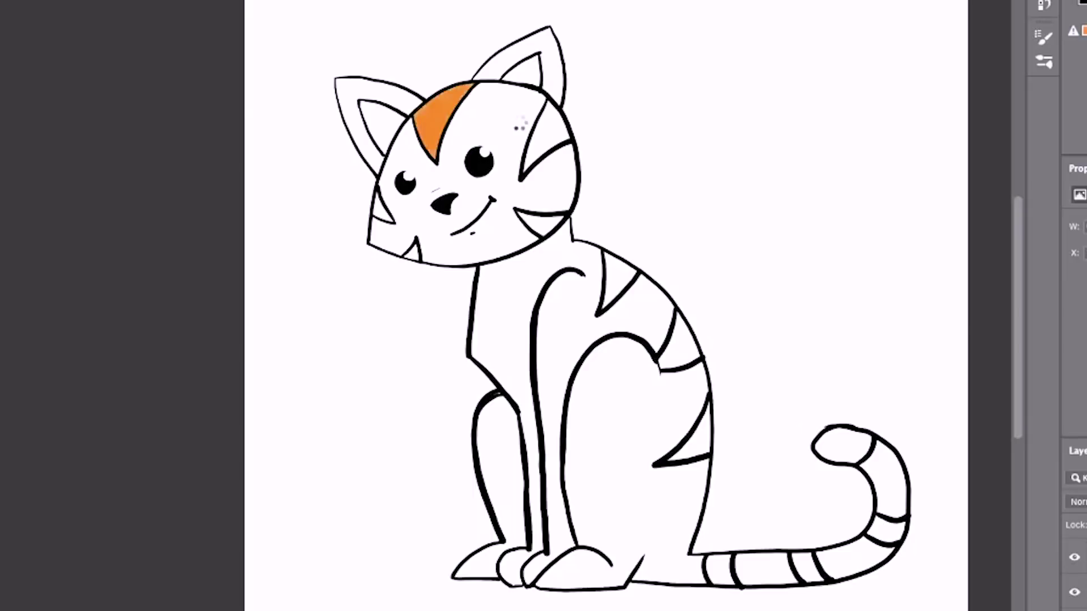
{"action": "left_click", "coordinate": [553, 131]}
{"action": "left_click", "coordinate": [548, 224]}
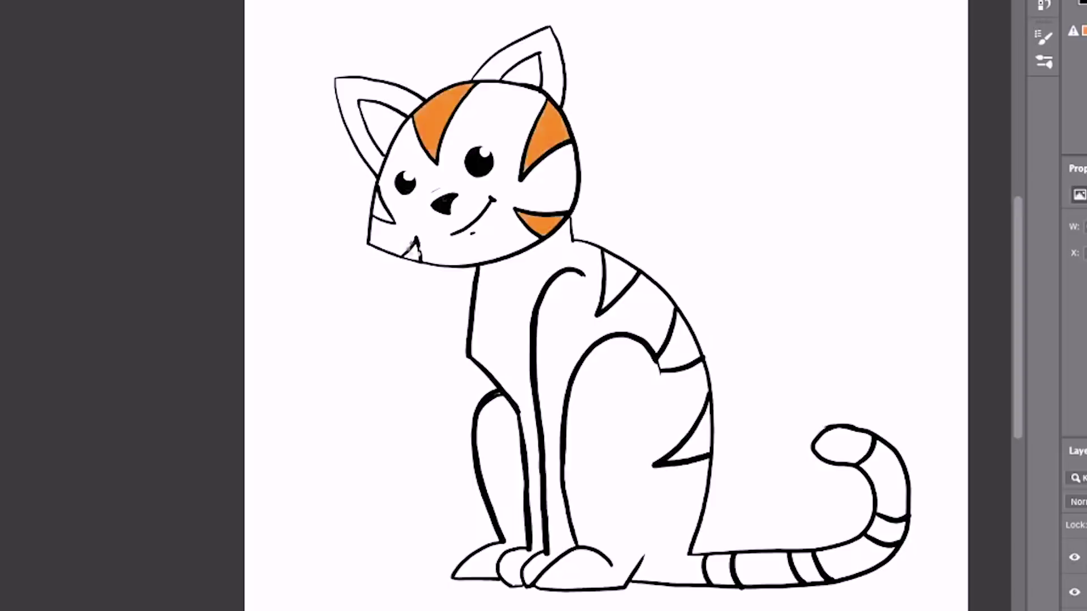
{"action": "left_click", "coordinate": [424, 262]}
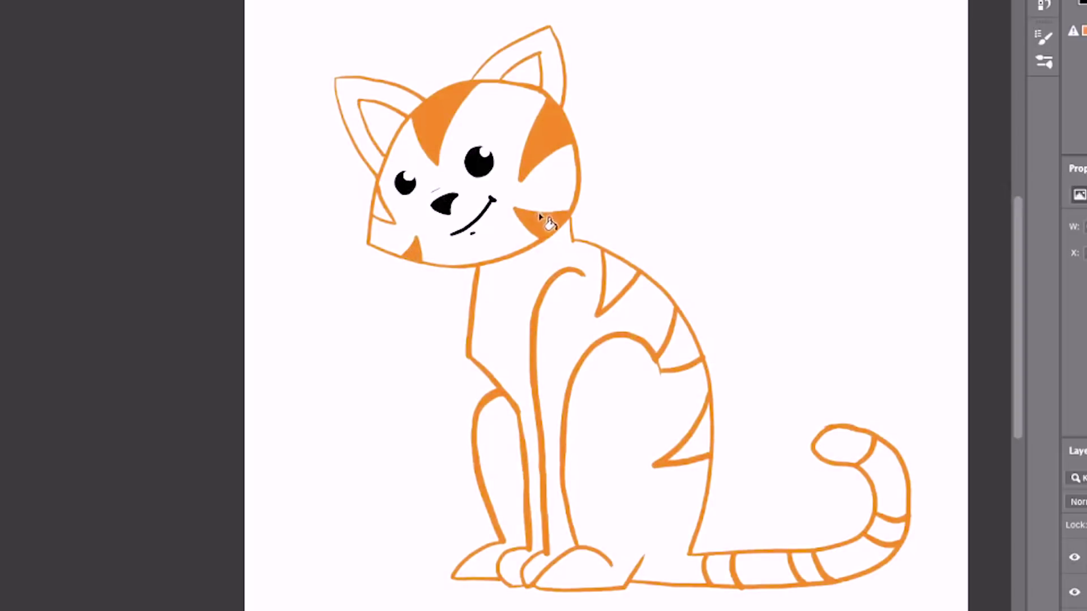
{"action": "key", "text": "ctrl+z"}
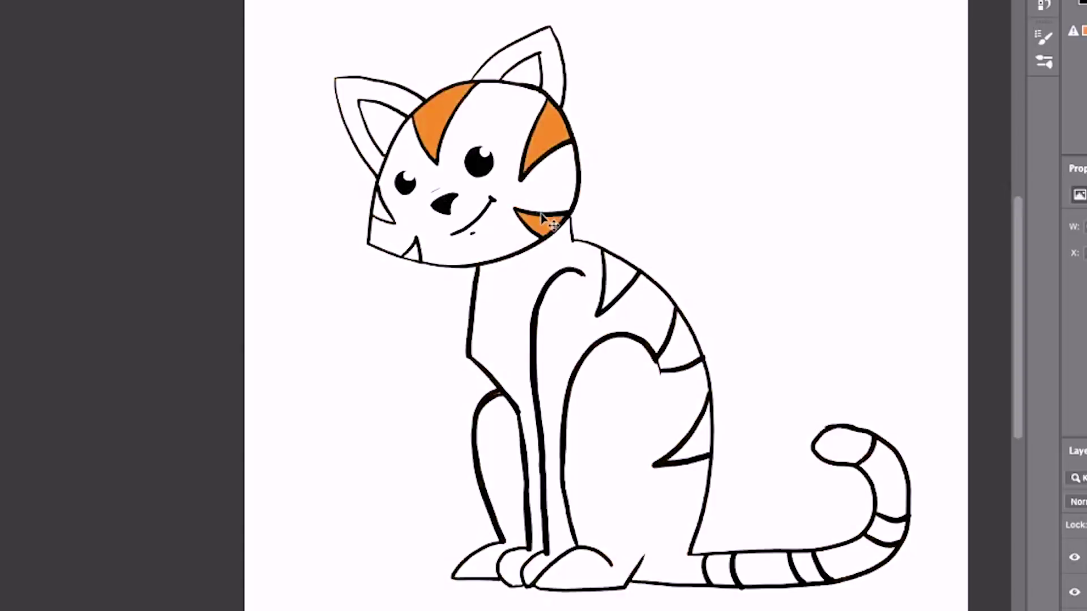
{"action": "left_click", "coordinate": [389, 218]}
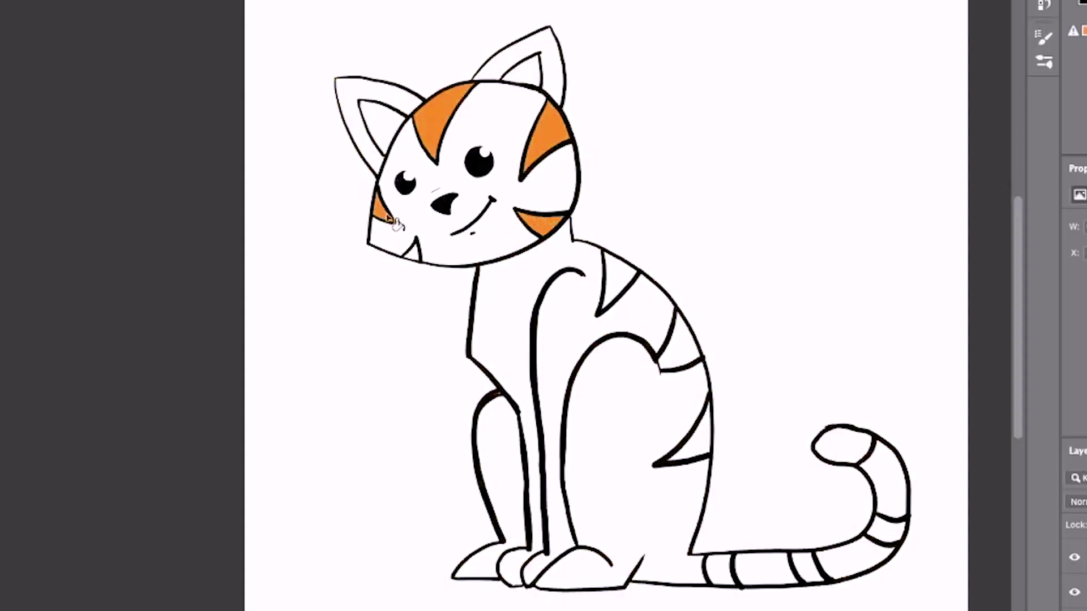
{"action": "left_click", "coordinate": [414, 253]}
Fill the shoulder, body, flank and tail stripes plus both inner ears dark orange
{"action": "left_click", "coordinate": [622, 283]}
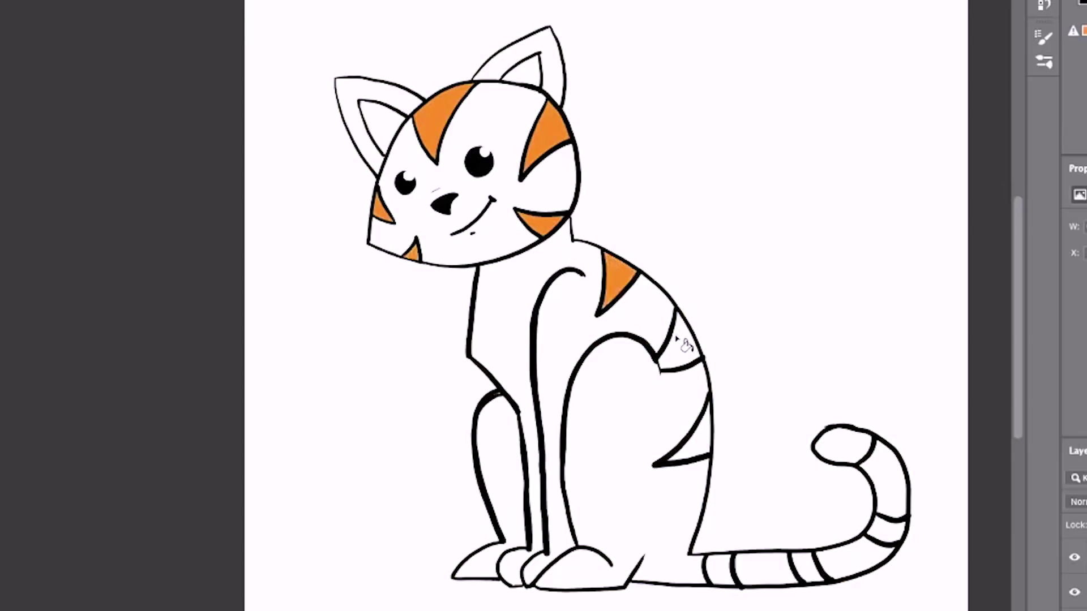
{"action": "left_click", "coordinate": [685, 340]}
{"action": "left_click", "coordinate": [701, 433]}
{"action": "left_click", "coordinate": [722, 573]}
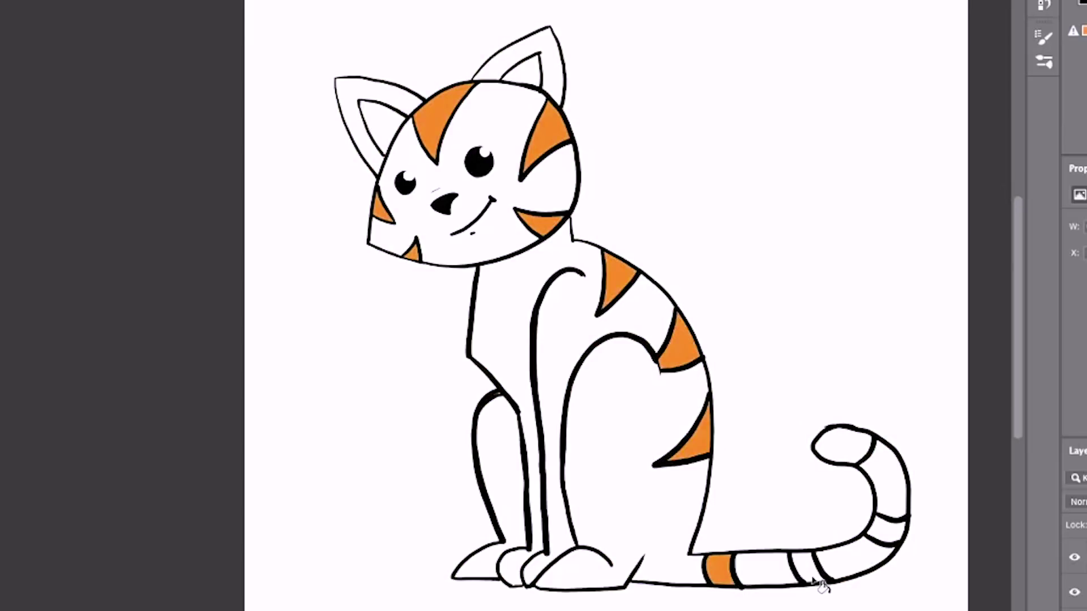
{"action": "left_click", "coordinate": [807, 571]}
{"action": "left_click", "coordinate": [894, 532]}
{"action": "left_click", "coordinate": [856, 458]}
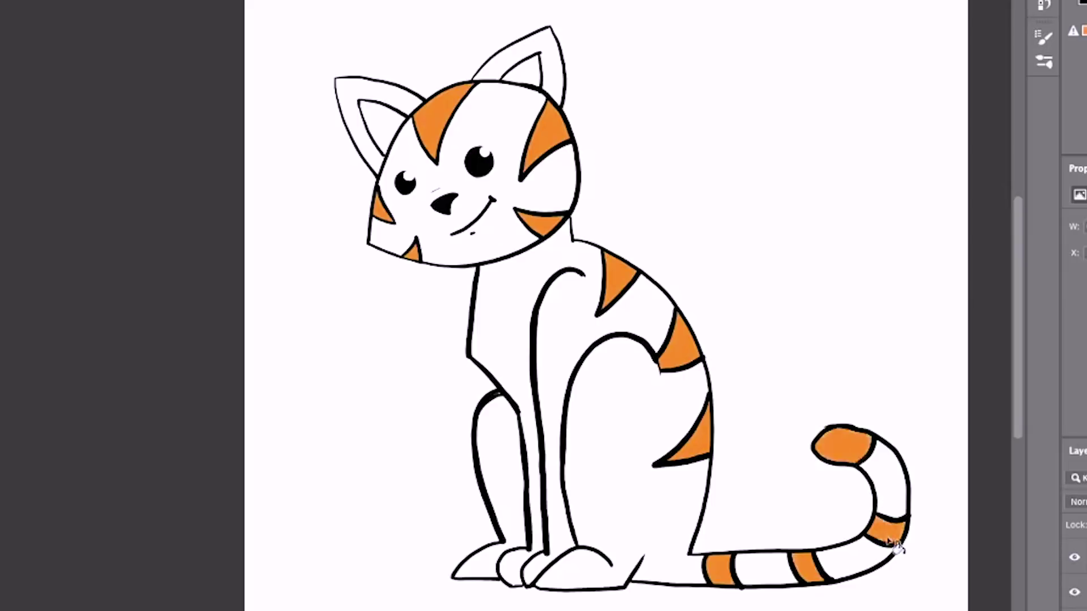
{"action": "left_click", "coordinate": [526, 80]}
{"action": "left_click", "coordinate": [387, 126]}
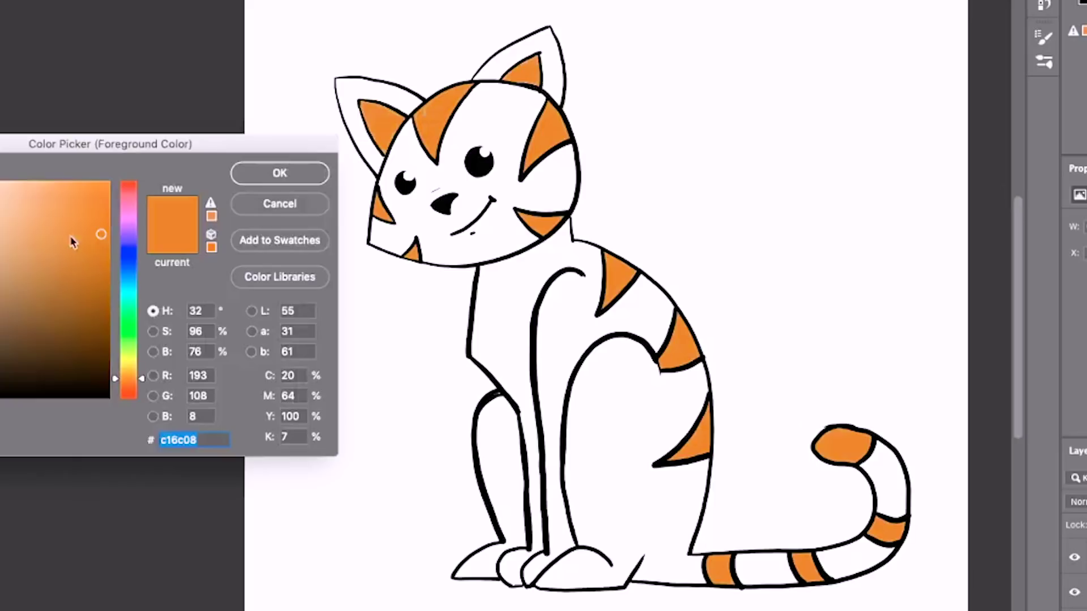
Set the foreground to the light peach colour #e59f4b in the Color Picker
{"action": "left_click", "coordinate": [54, 218]}
{"action": "left_click", "coordinate": [37, 203]}
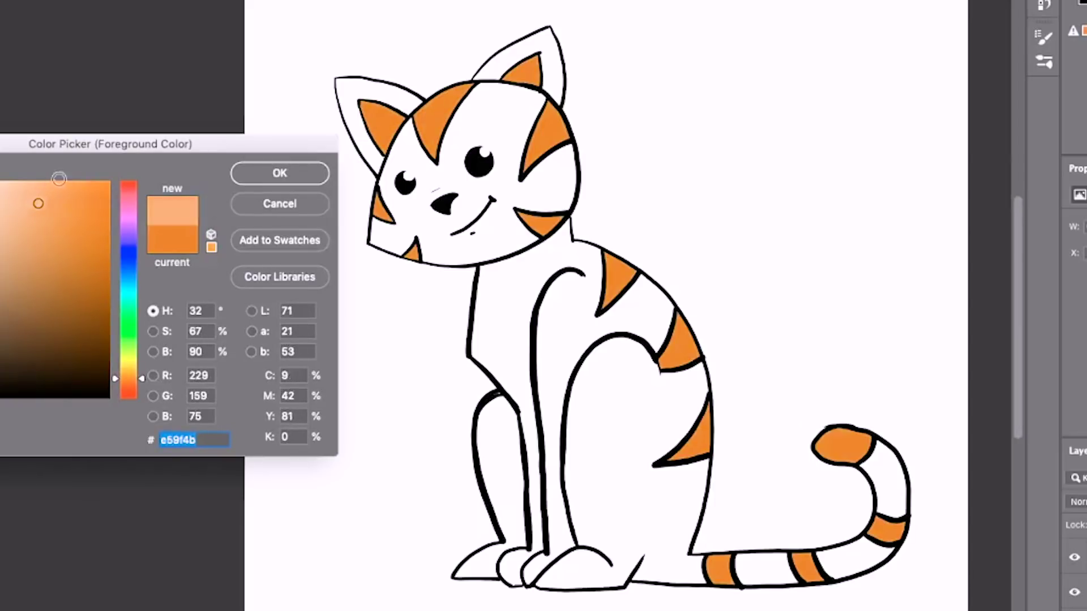
{"action": "left_click", "coordinate": [24, 207]}
{"action": "left_click", "coordinate": [272, 174]}
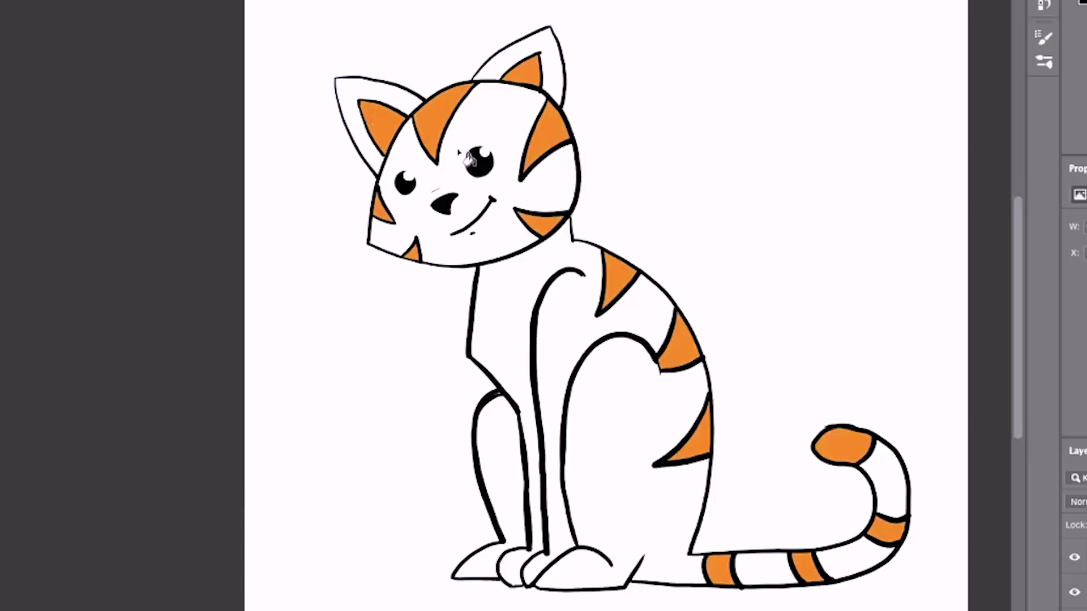
Fill the head, both ears, chest, legs, haunch and tail segments with peach
{"action": "left_click", "coordinate": [497, 116]}
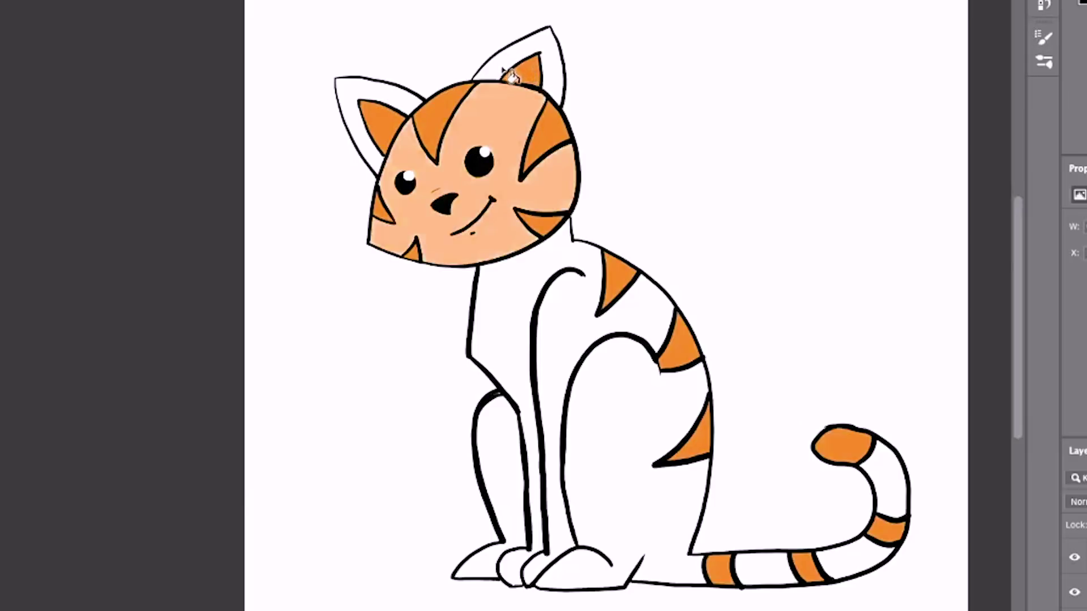
{"action": "left_click", "coordinate": [509, 76]}
{"action": "left_click", "coordinate": [407, 105]}
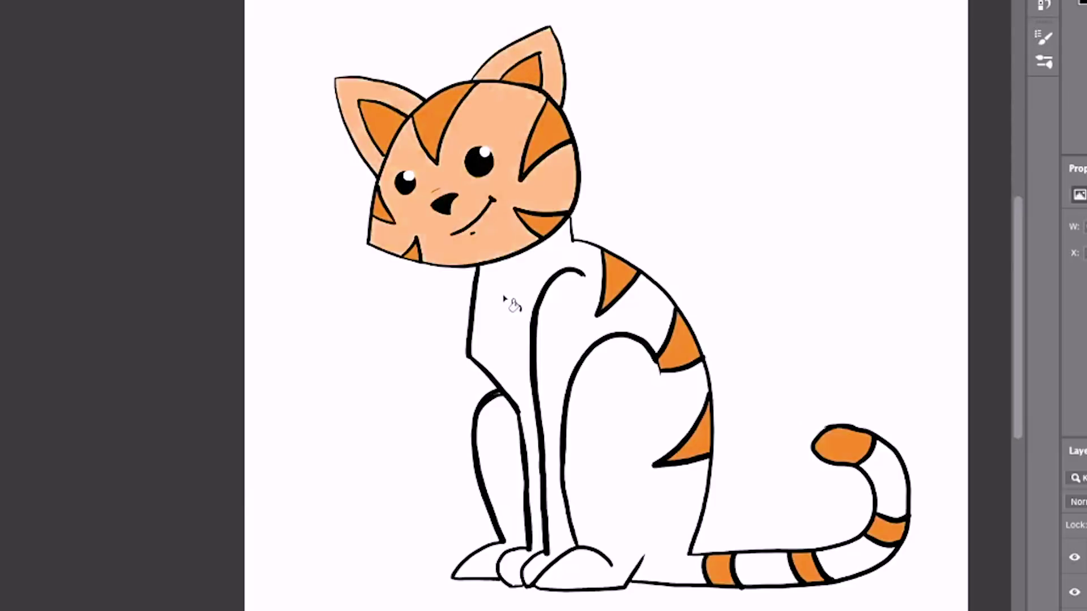
{"action": "left_click", "coordinate": [536, 315]}
{"action": "left_click", "coordinate": [642, 481]}
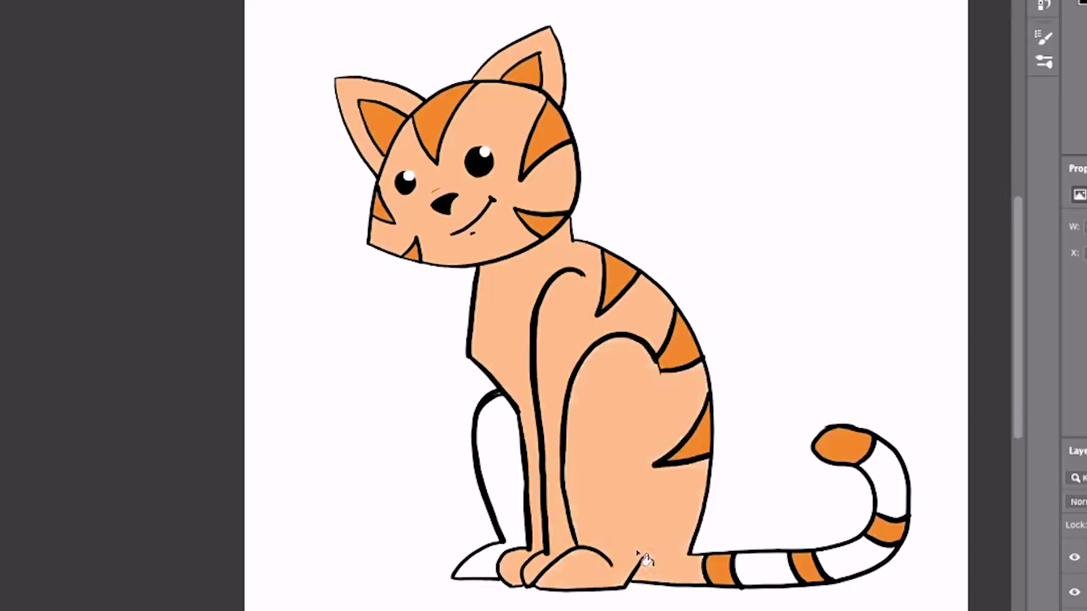
{"action": "left_click", "coordinate": [522, 508]}
{"action": "left_click", "coordinate": [781, 579]}
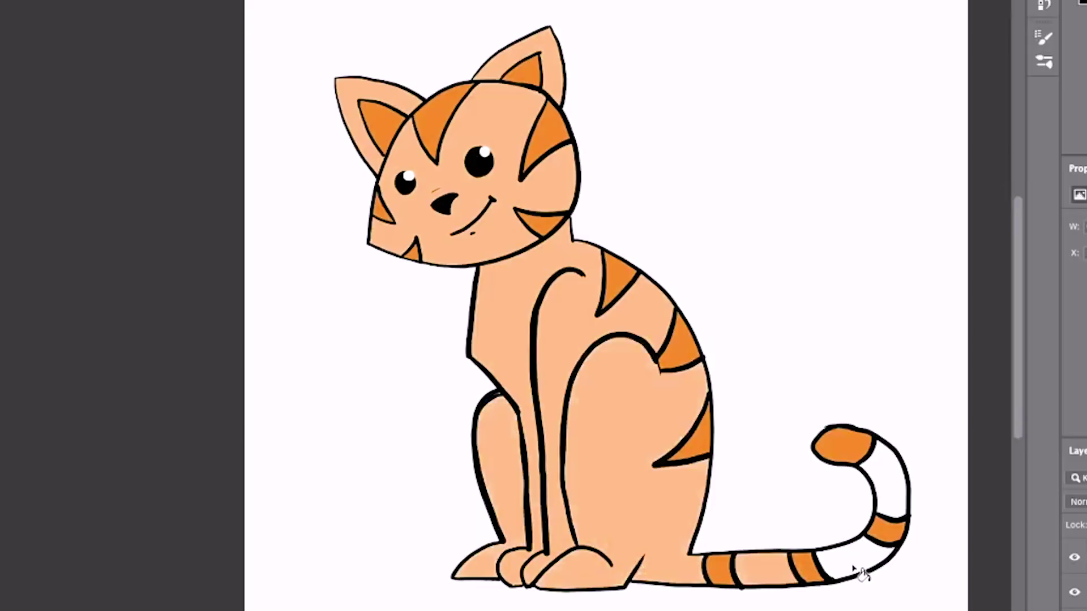
{"action": "left_click", "coordinate": [854, 567]}
{"action": "left_click", "coordinate": [900, 498]}
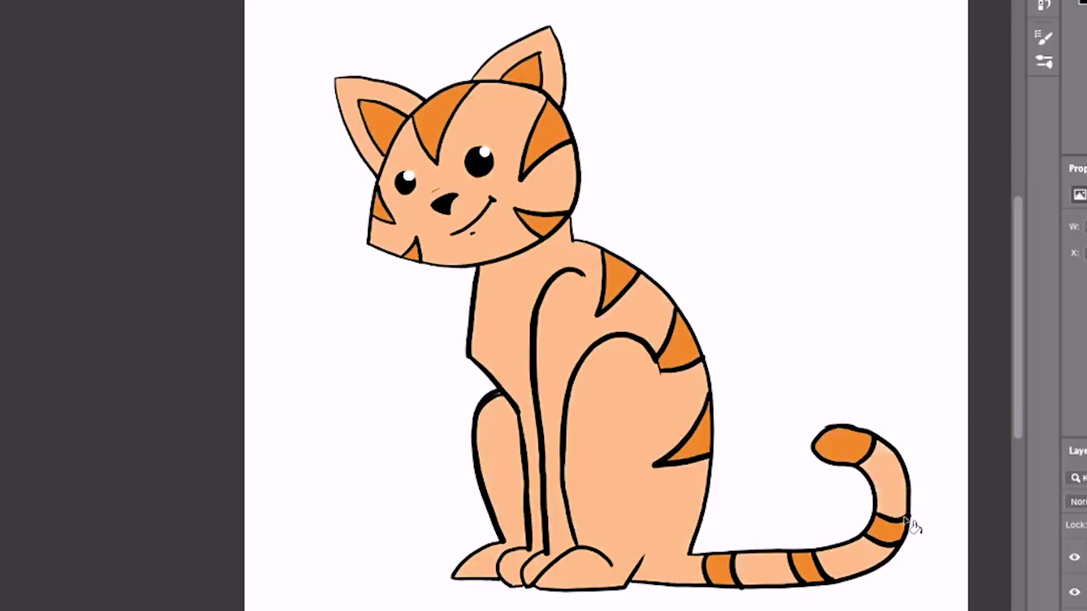